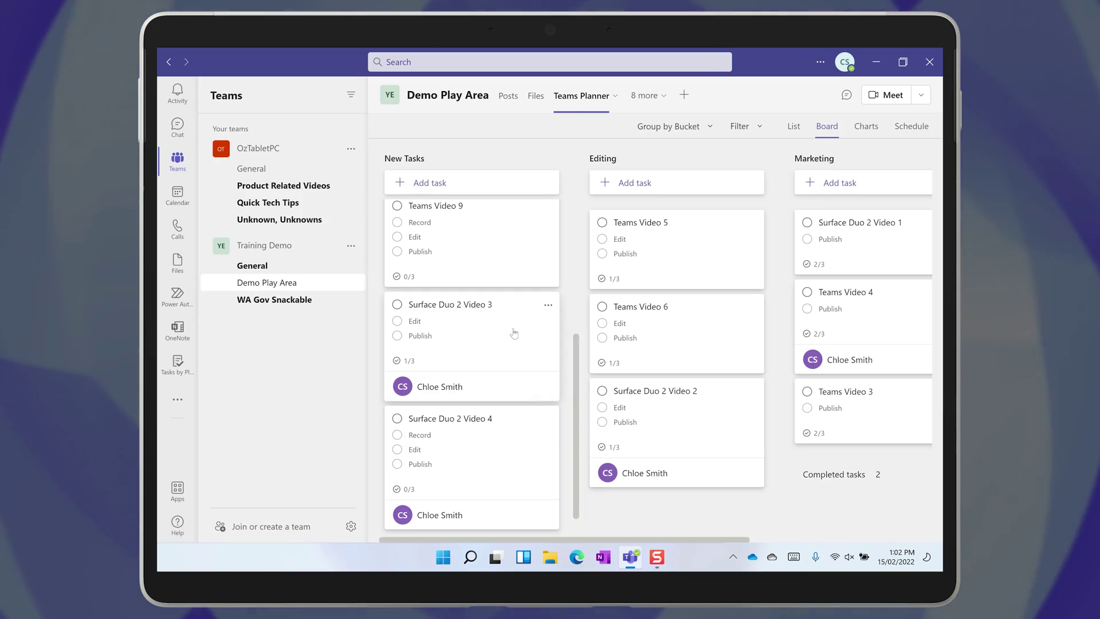
Step: Open the Demo Play Area Planner board's filter options and scroll toward Assignment
scroll(528, 277, up, 3)
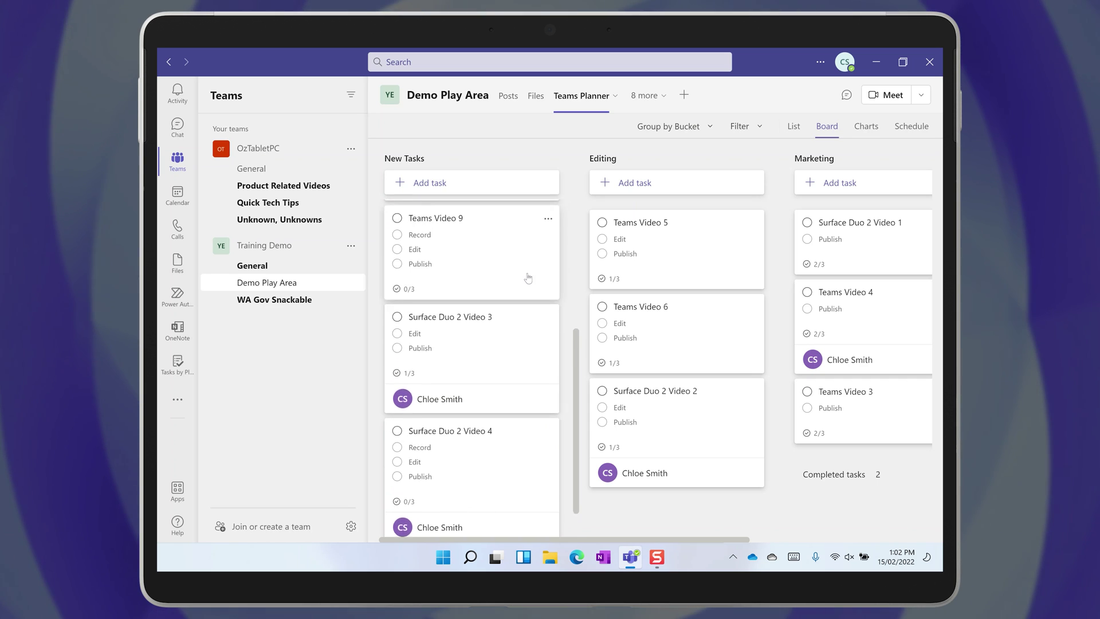
scroll(528, 278, up, 1)
scroll(528, 361, up, 3)
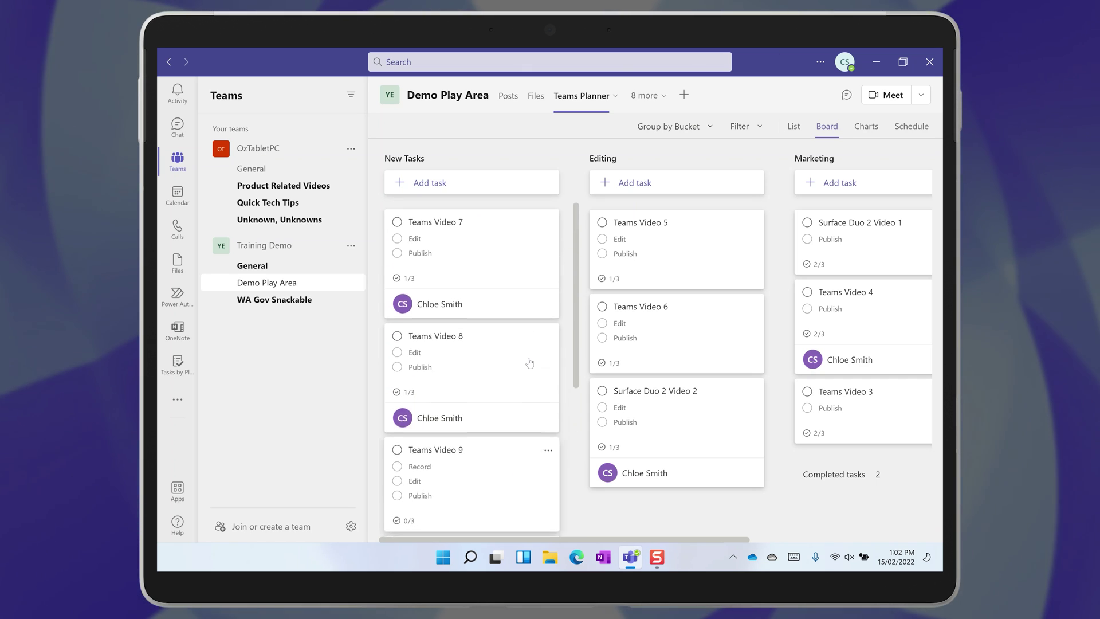
click(742, 126)
scroll(687, 258, down, 5)
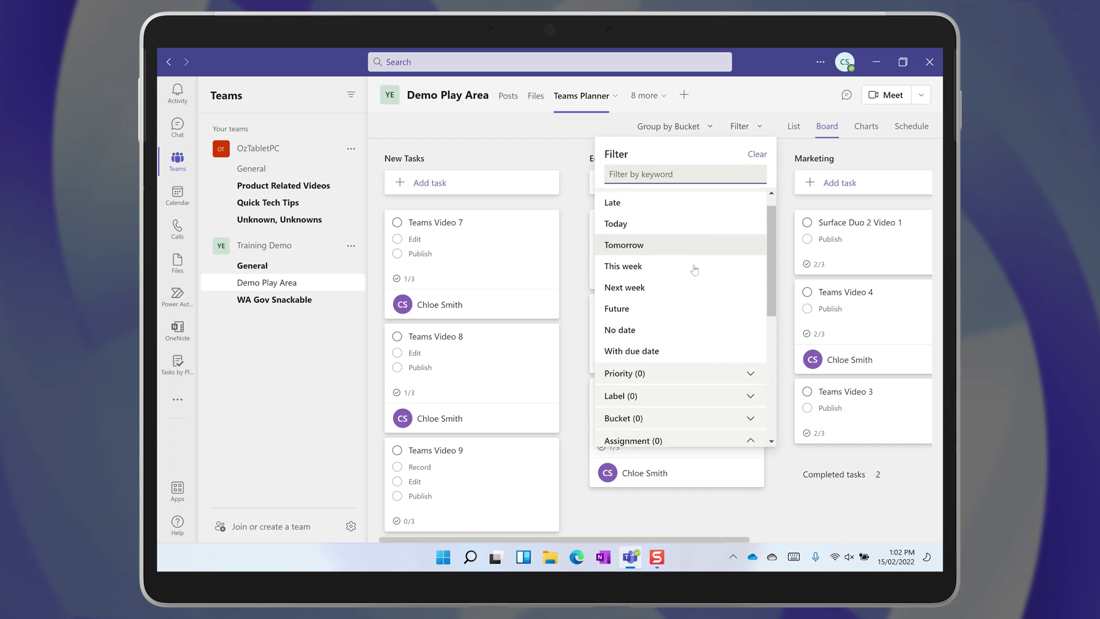
Step: Pick one team member under Assignment to show only their tasks
click(663, 370)
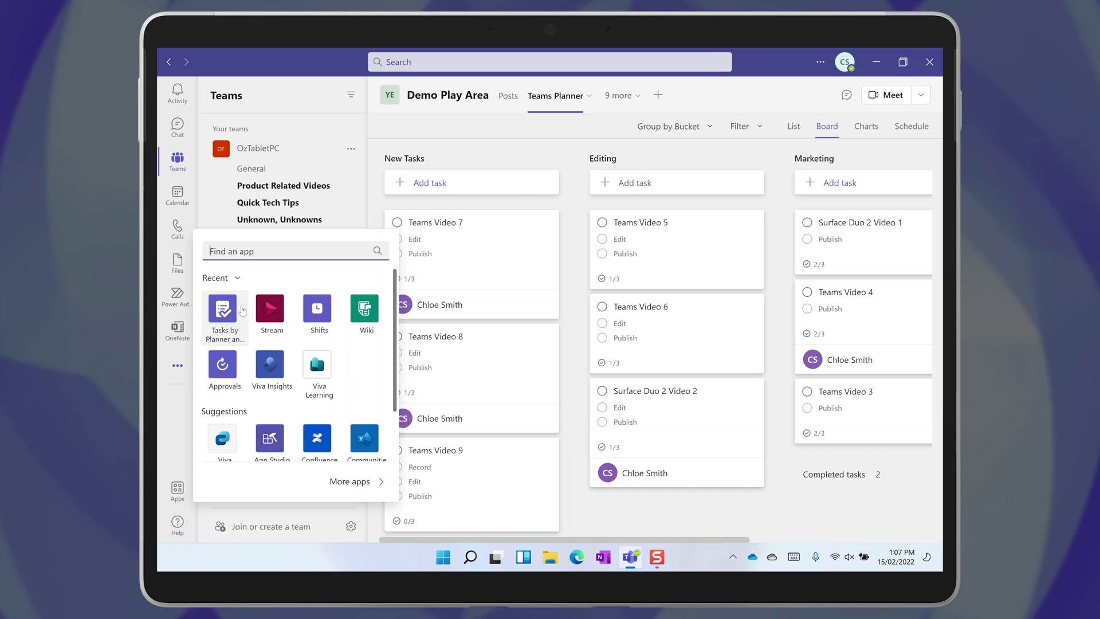
Step: Find 'tasks by', pin Tasks by Planner and To Do, and launch it
text(tasks by)
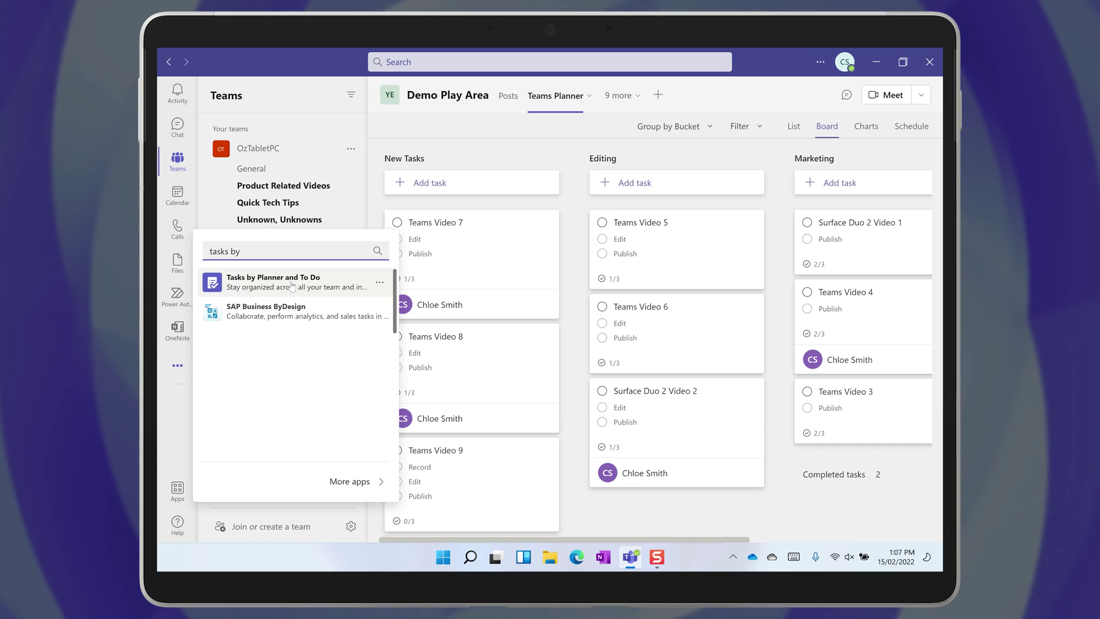
click(379, 281)
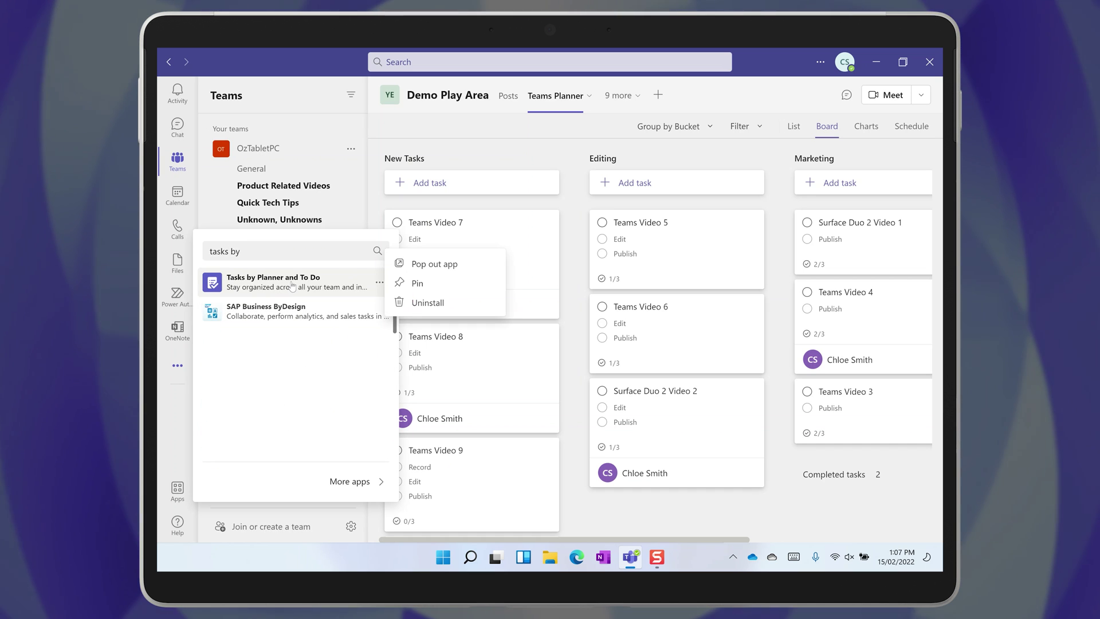
click(427, 283)
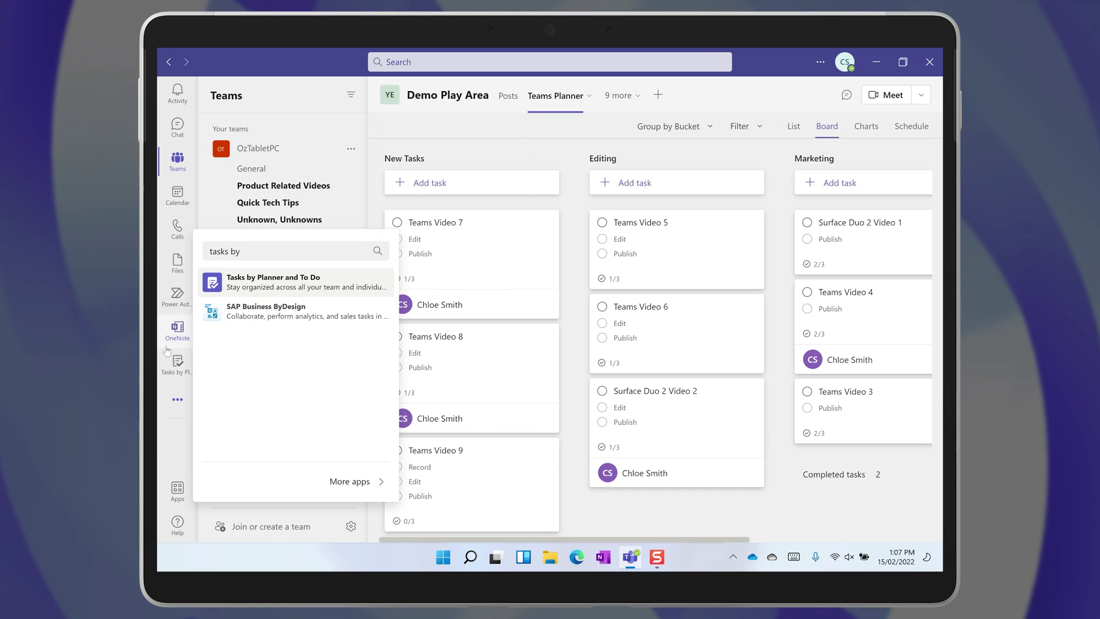
click(320, 284)
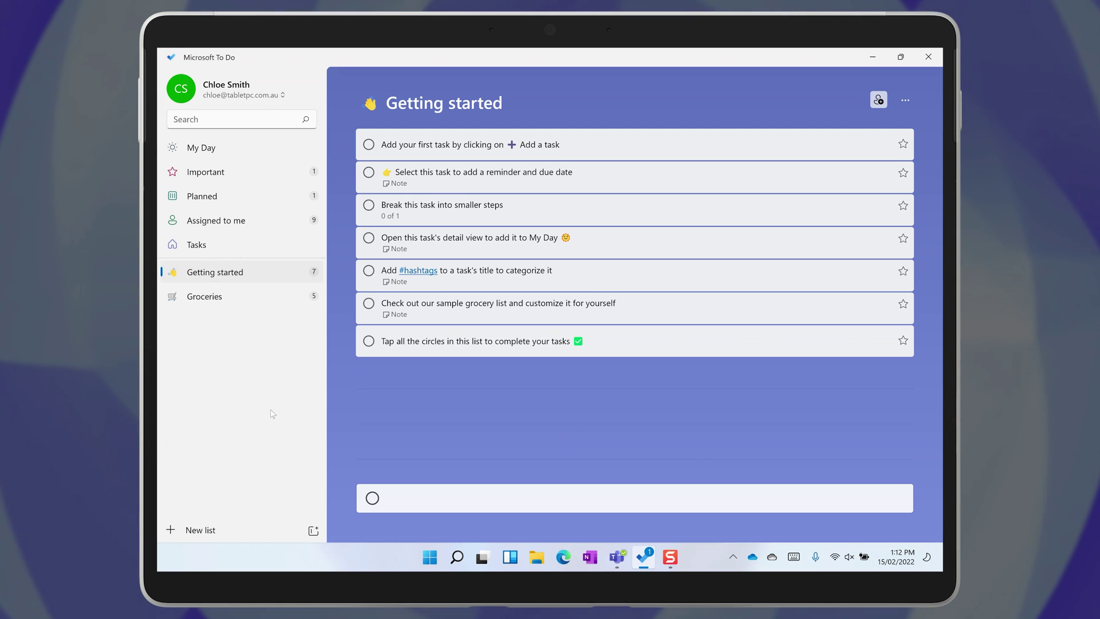
Step: Review the account options, then choose Share for the Getting started list
click(277, 98)
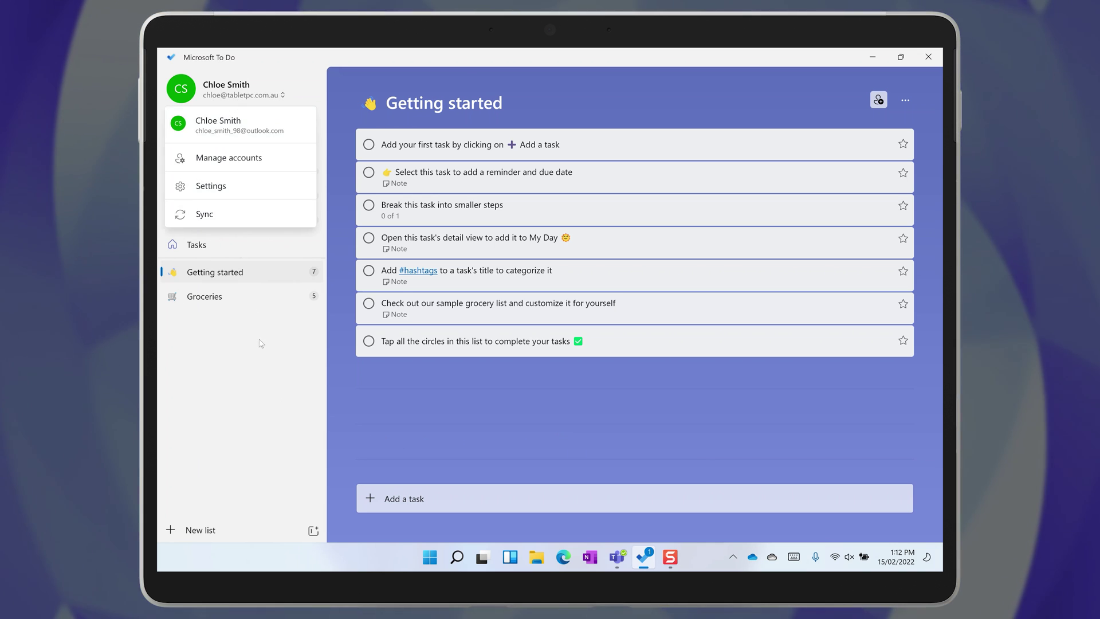
click(425, 283)
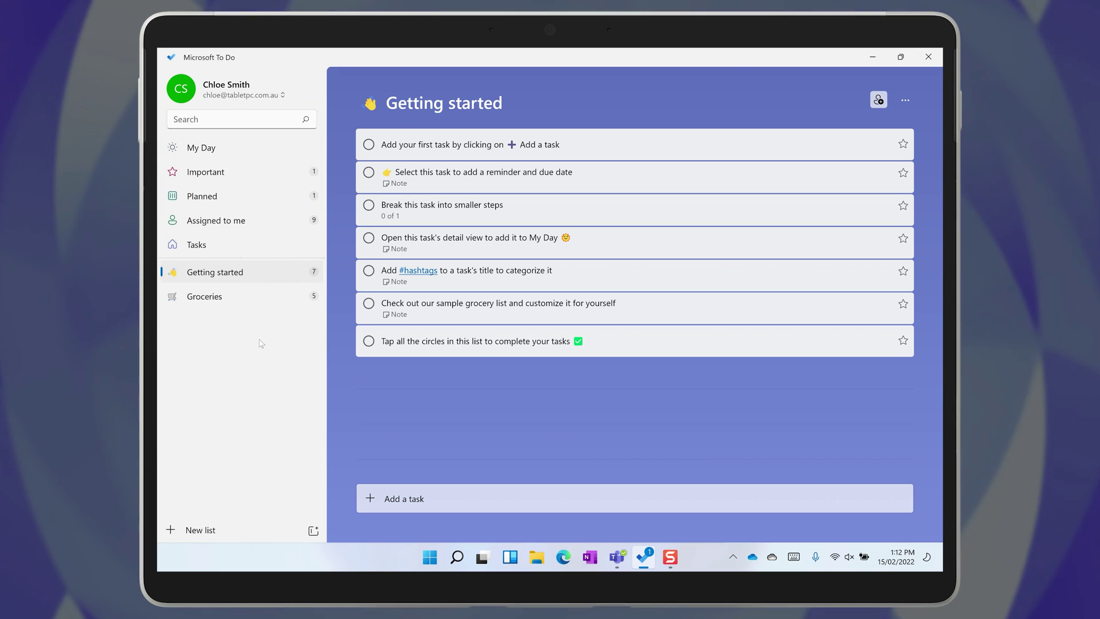
right_click(291, 273)
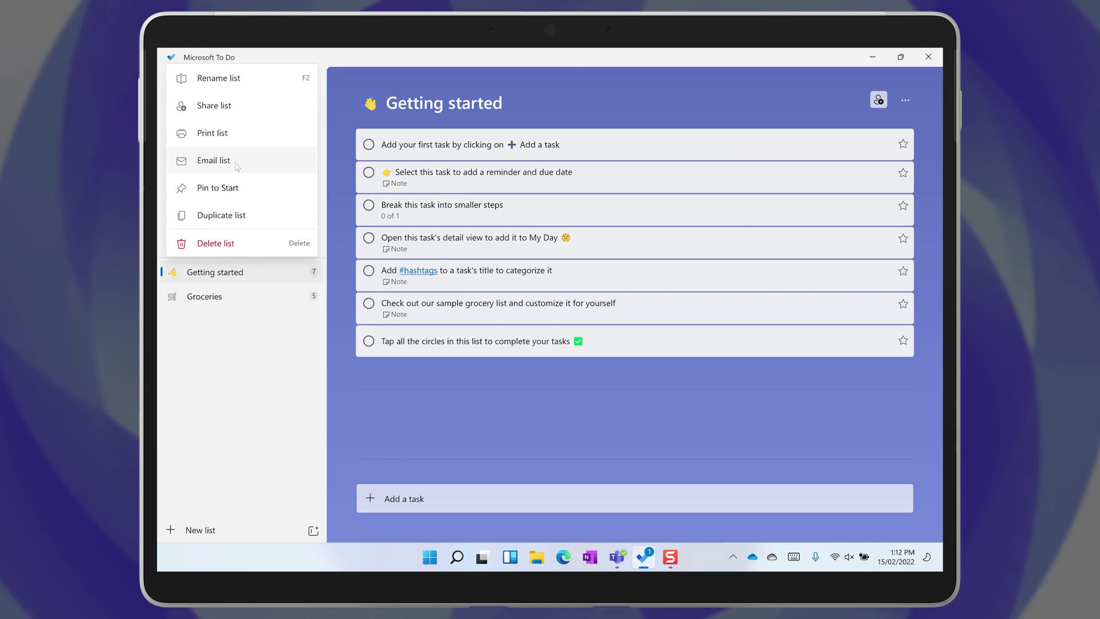
click(229, 107)
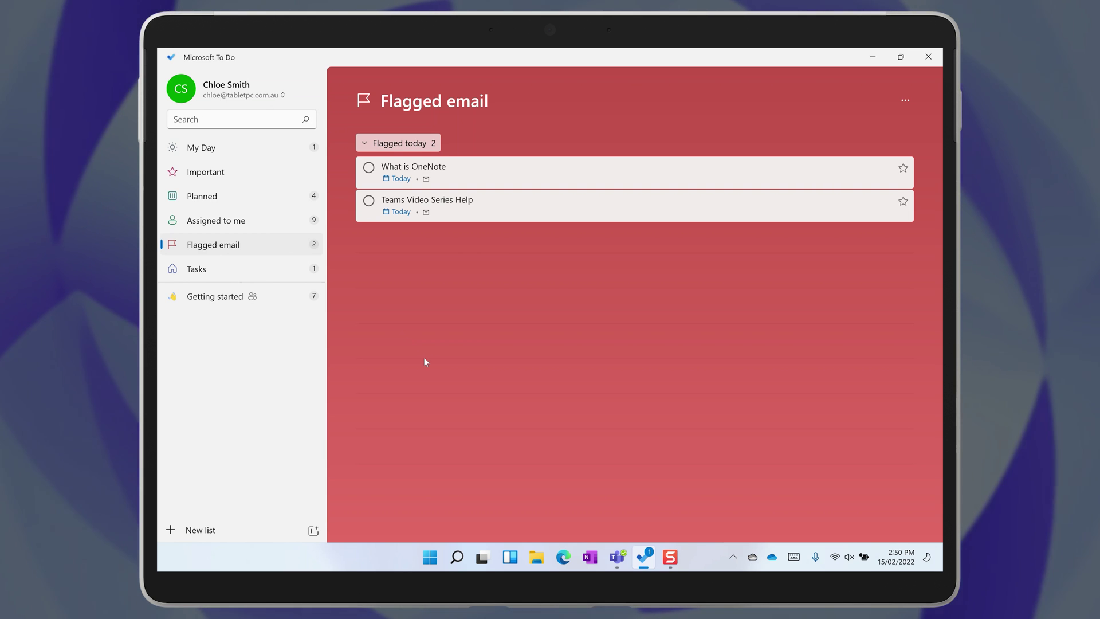
Step: Add Teams Video Series Help and Planned's Teams Video 4 to My Day, then view My Day
right_click(497, 211)
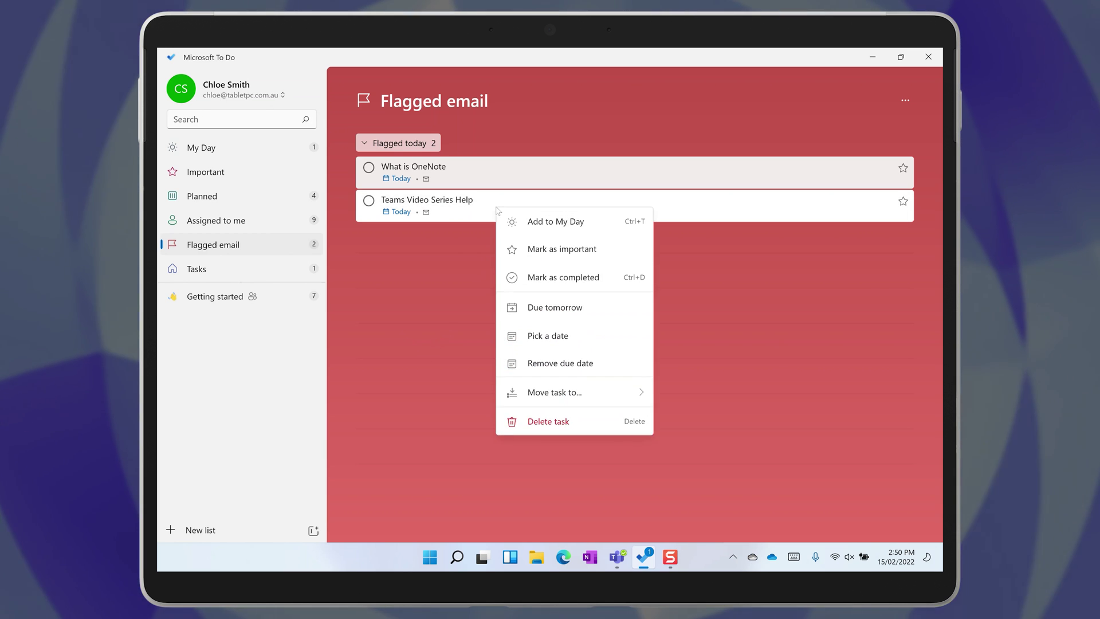
click(534, 222)
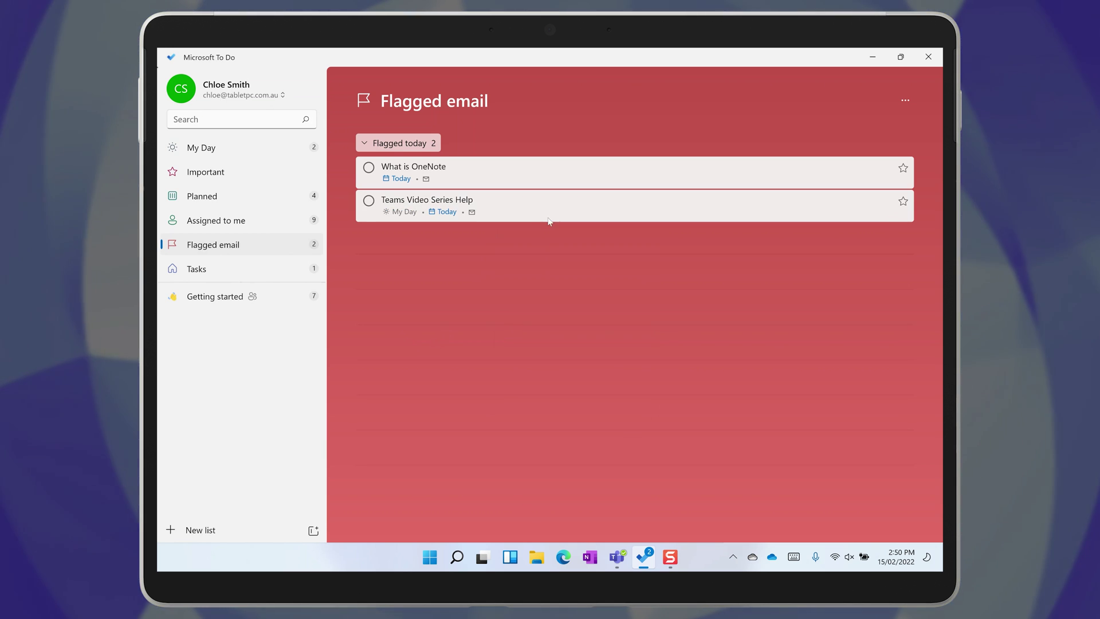
click(246, 199)
right_click(521, 206)
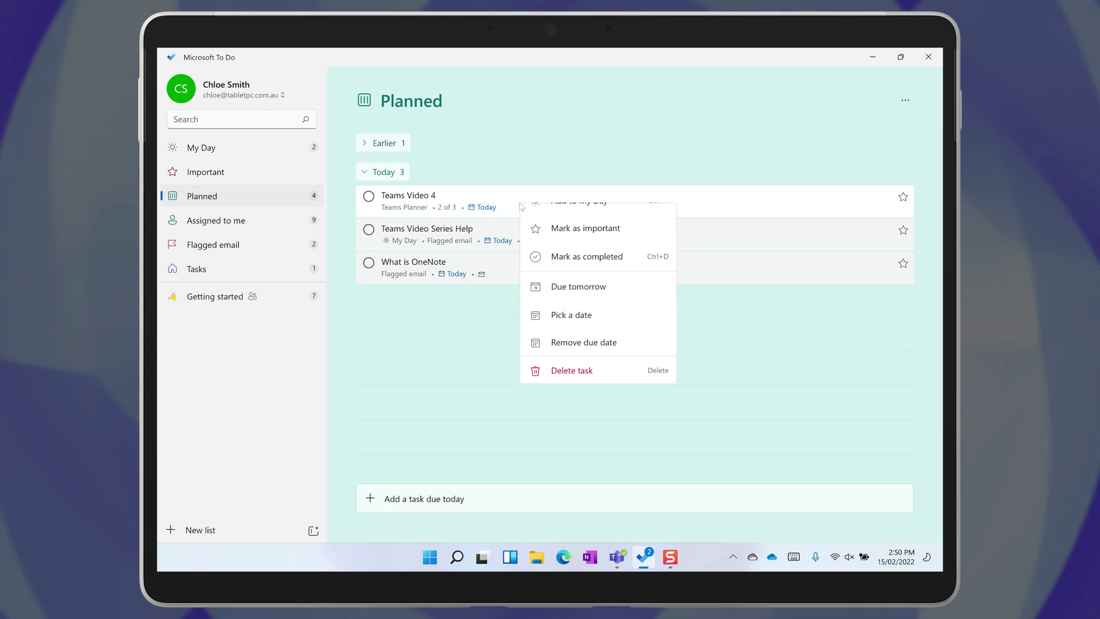
click(535, 213)
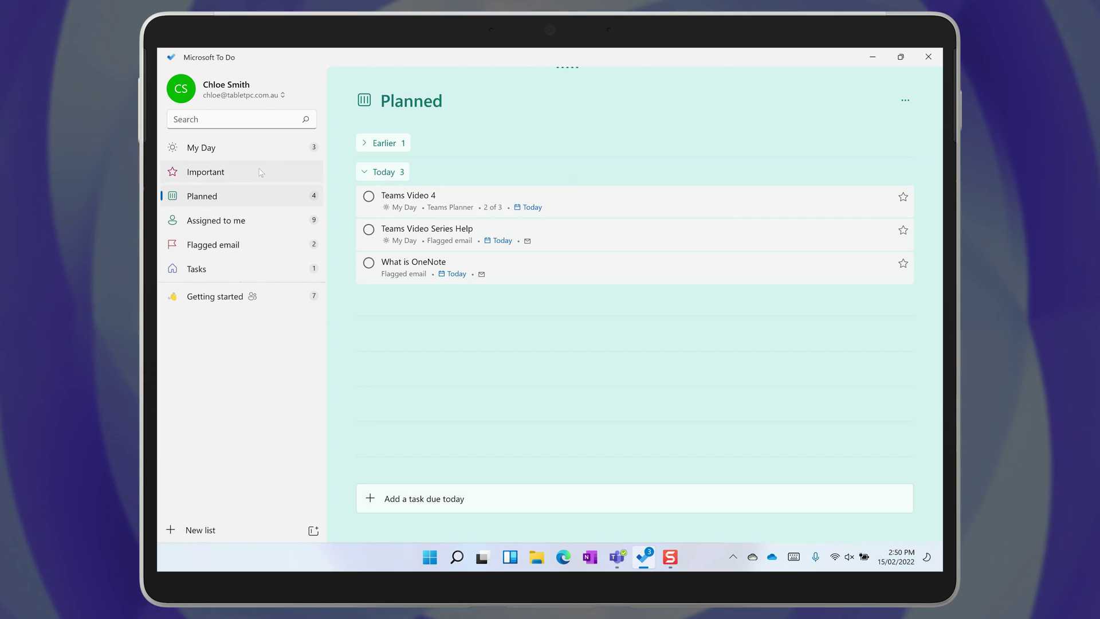
click(218, 148)
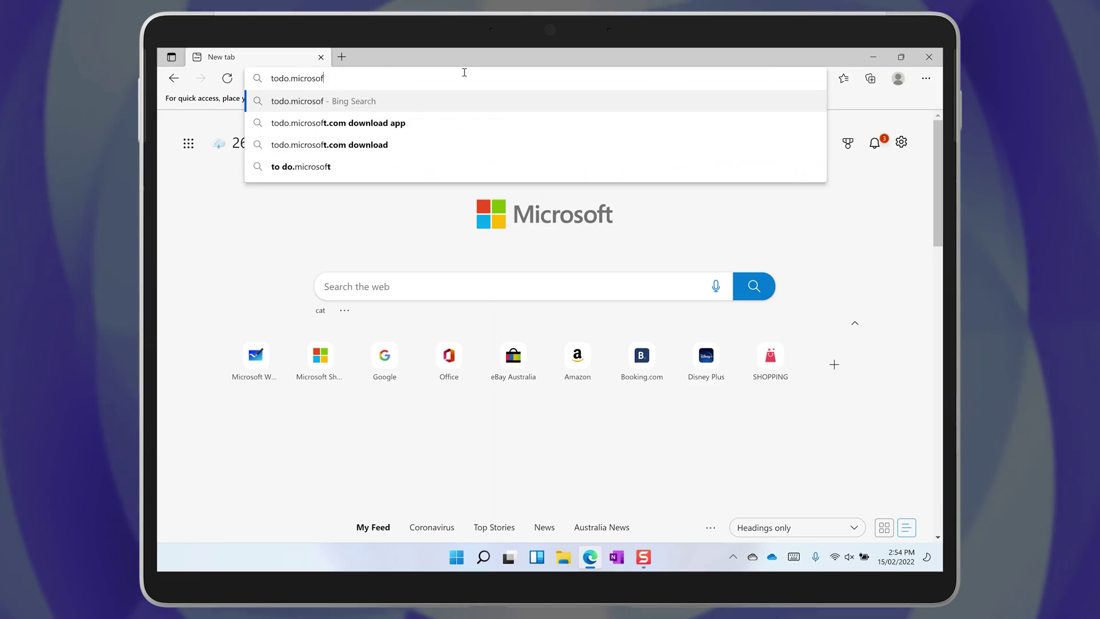
Step: Load todo.microsoft.com and add 'Task' and 'Another Task' to My Day
key(Return)
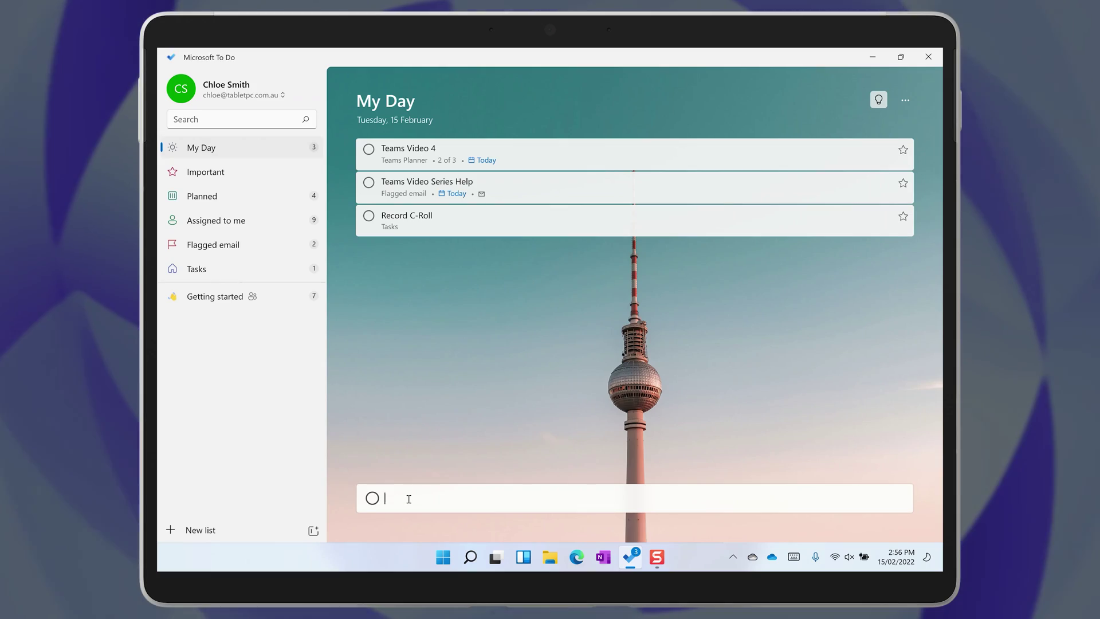
text(Task)
key(Return)
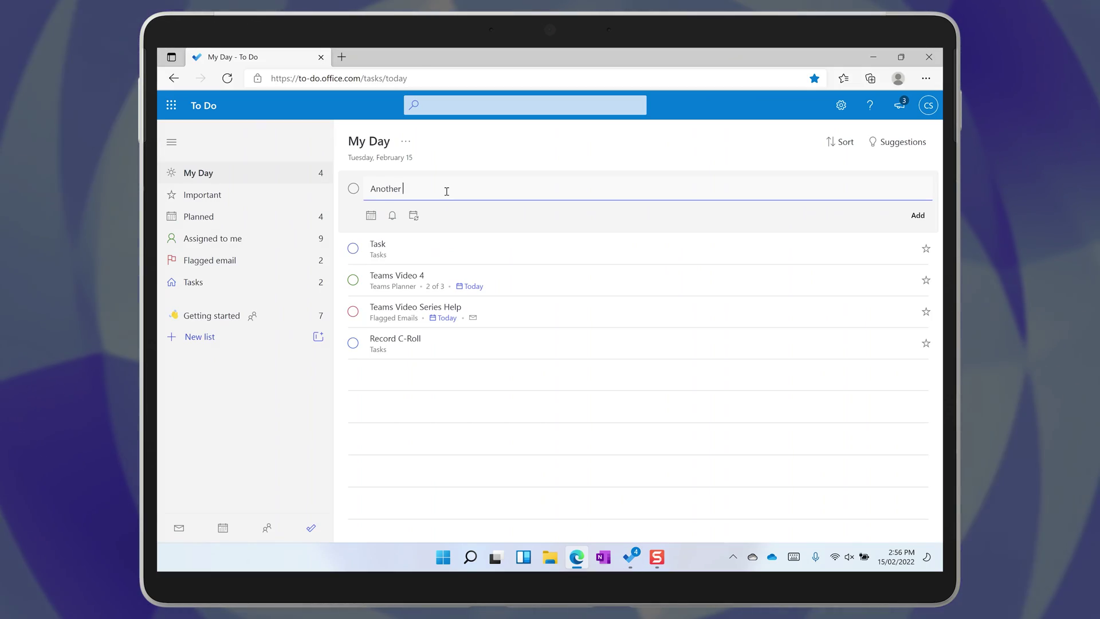
text(ask)
key(Return)
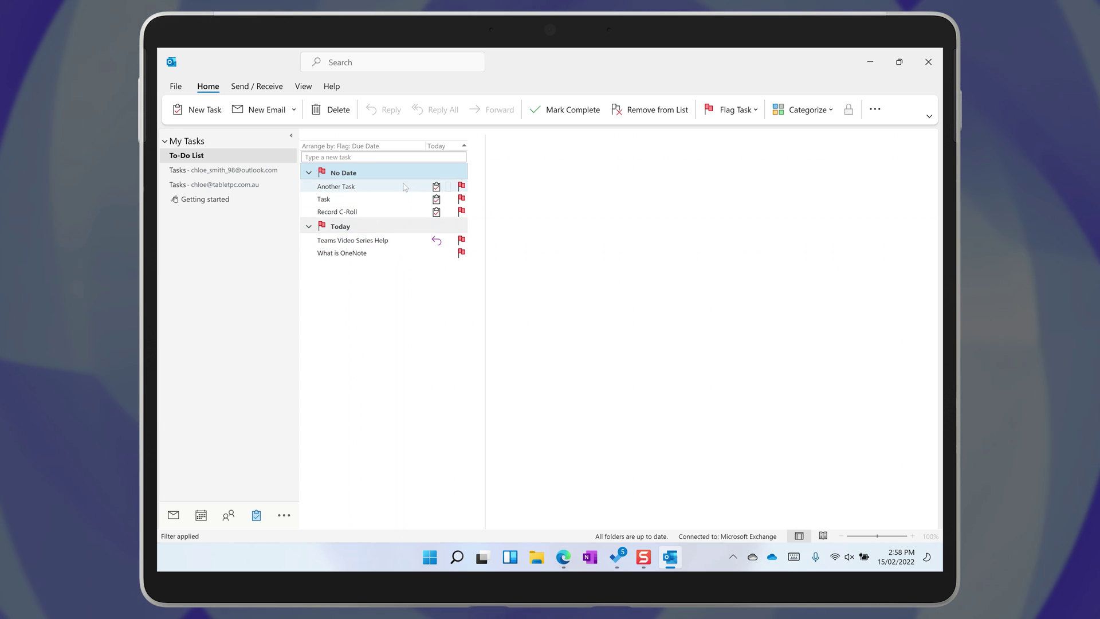
Step: Drag the Untitled page email onto Tasks, and create a task from the email in mobile Outlook
mouse_move(402, 187)
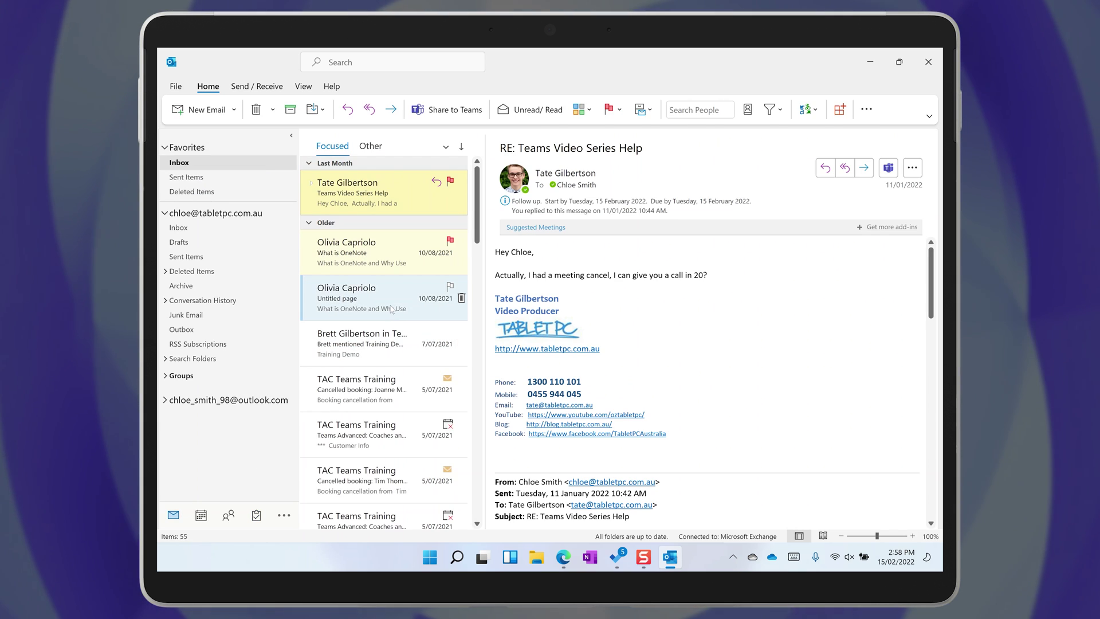
drag(392, 309, 319, 287)
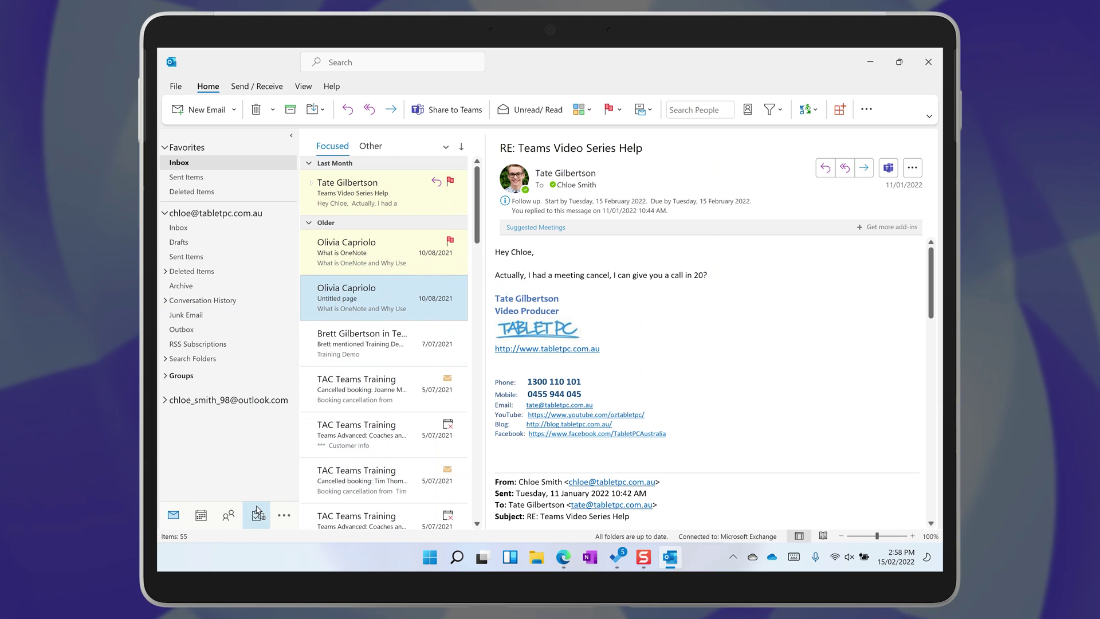
drag(257, 511, 258, 510)
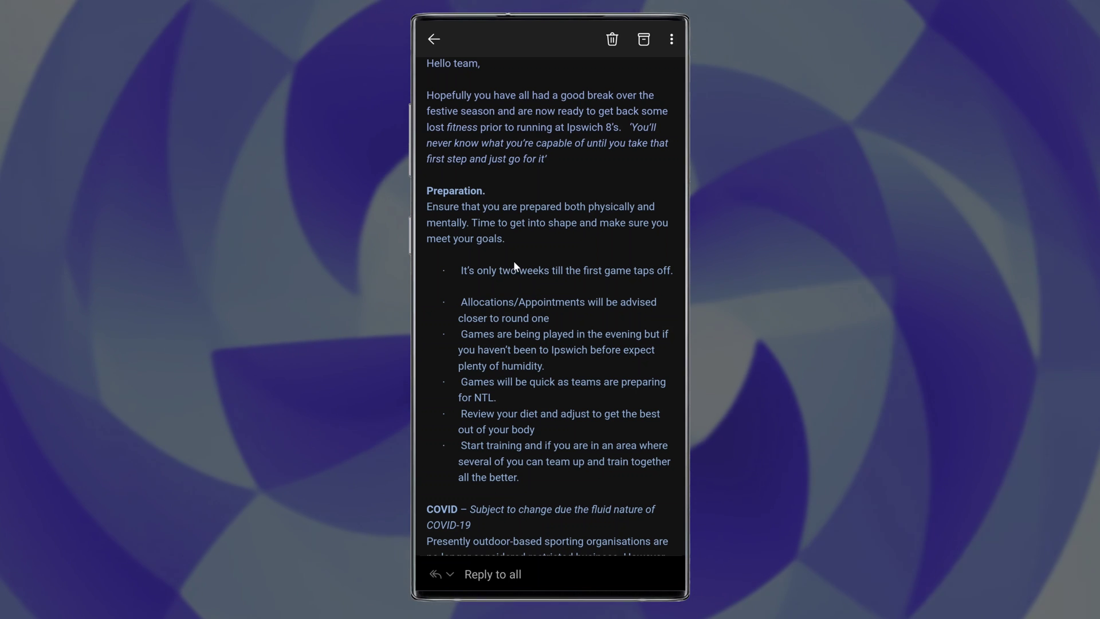
click(671, 38)
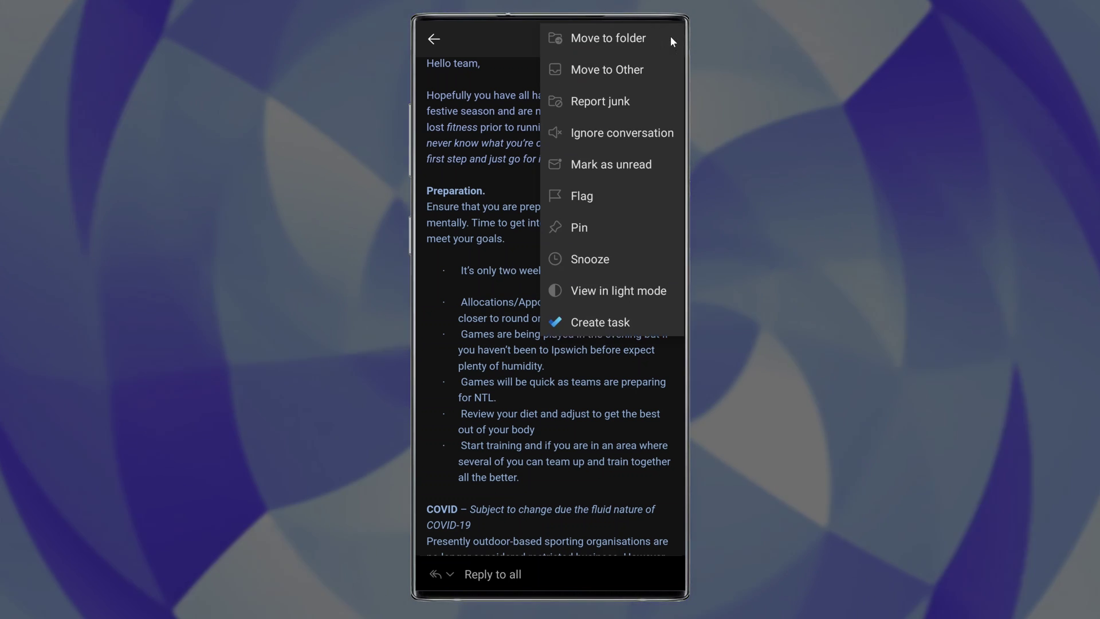
click(595, 321)
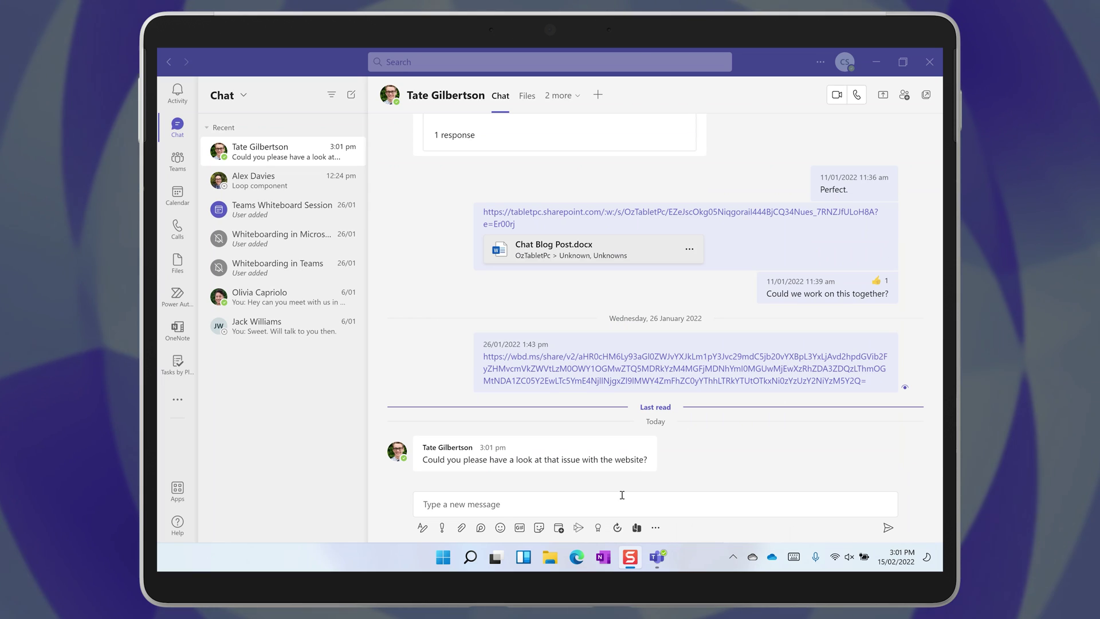
Step: Create a task from the Windows 11 Script - Review post through More actions
mouse_move(649, 452)
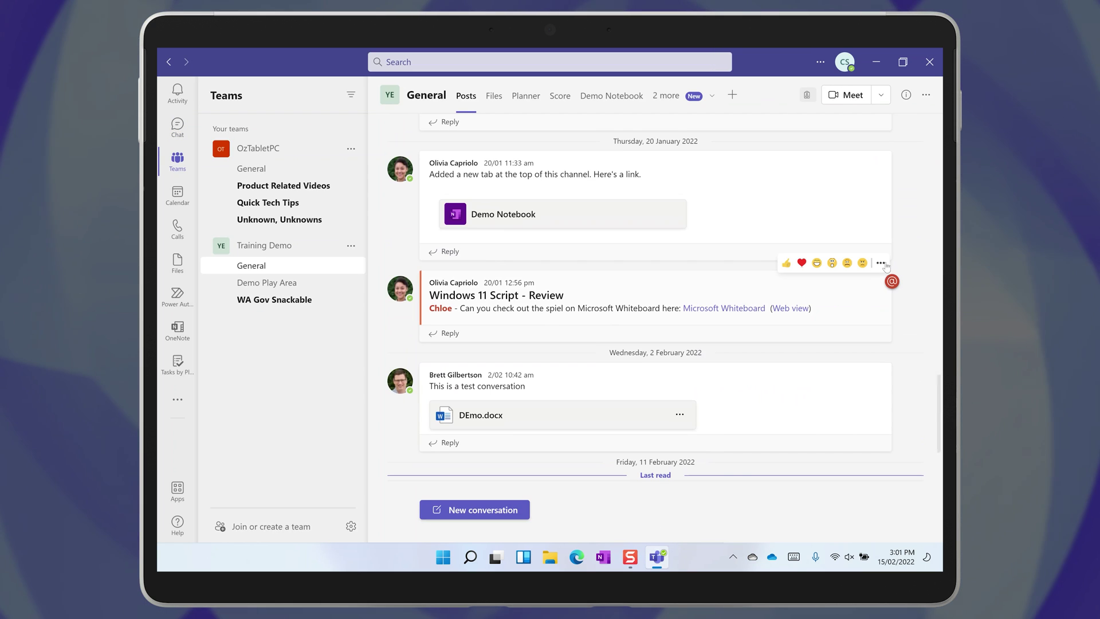
click(880, 263)
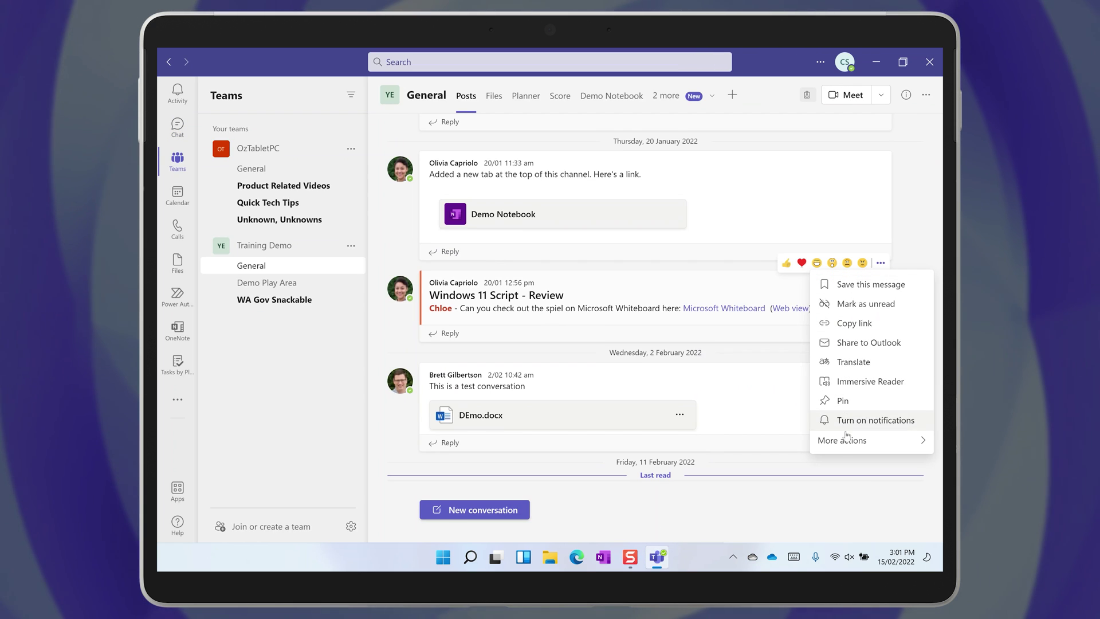
mouse_move(847, 440)
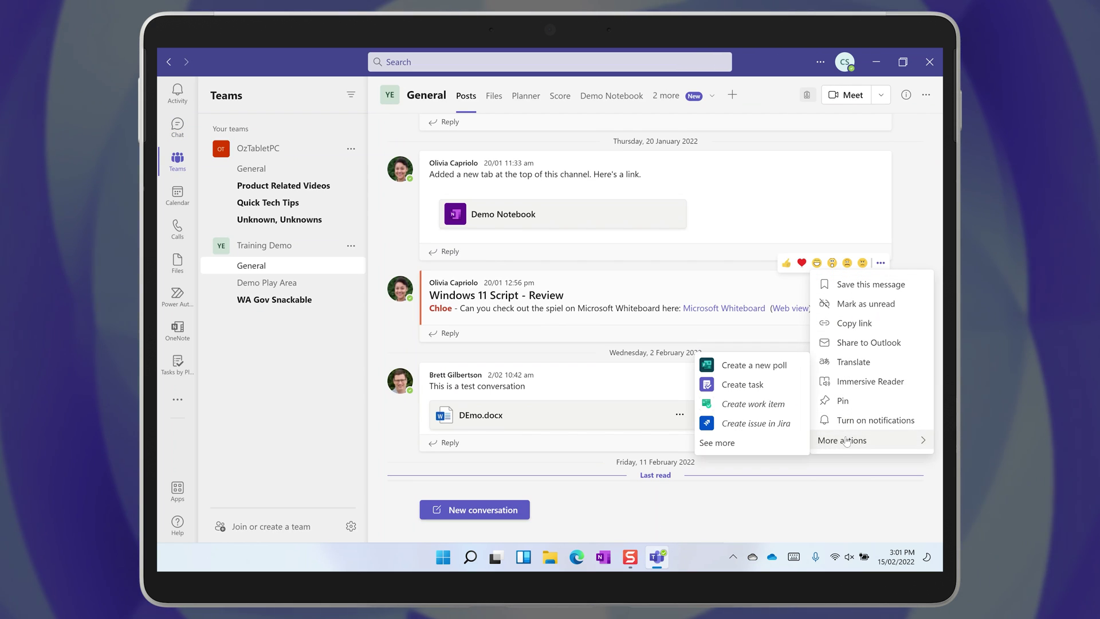
click(756, 389)
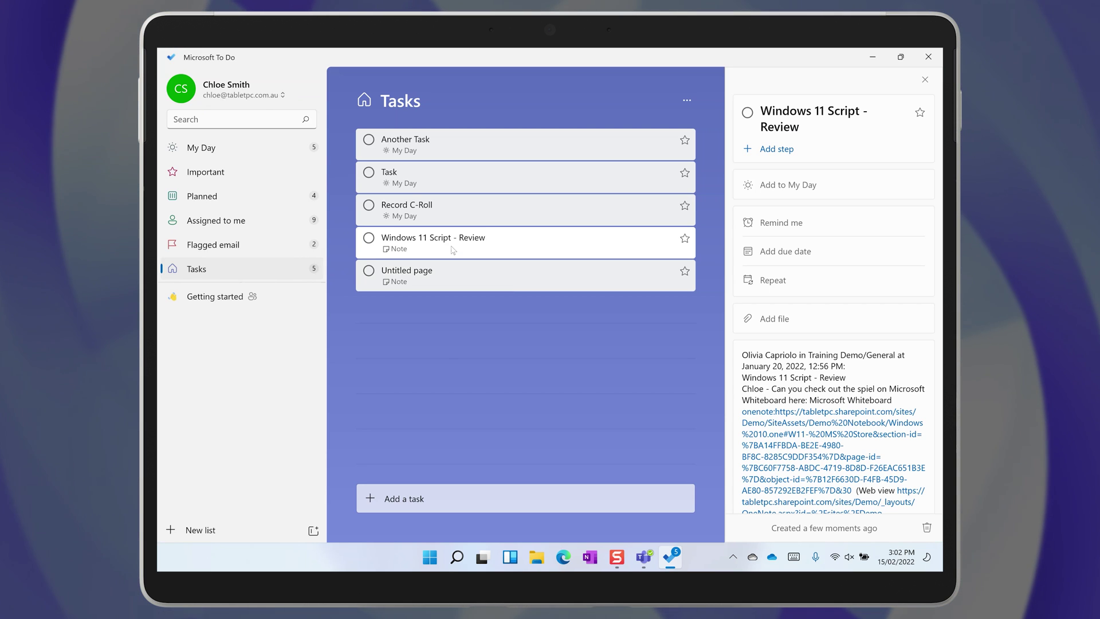
scroll(770, 245, down, 5)
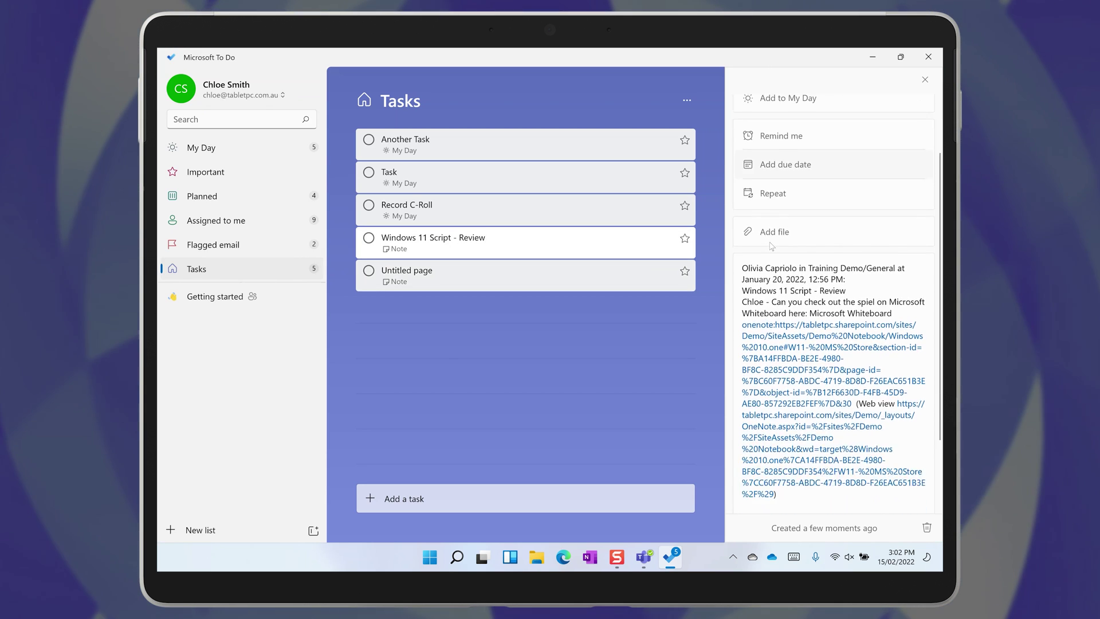
scroll(771, 242, up, 5)
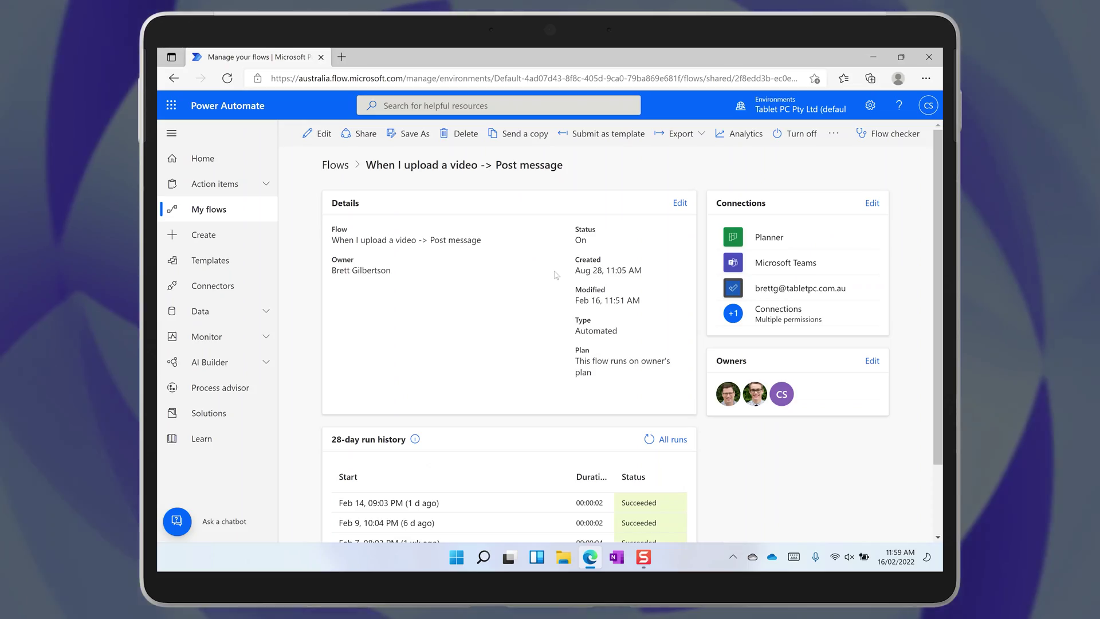
Step: Open the When I upload a video -> Post message flow in Edit mode
scroll(555, 275, down, 2)
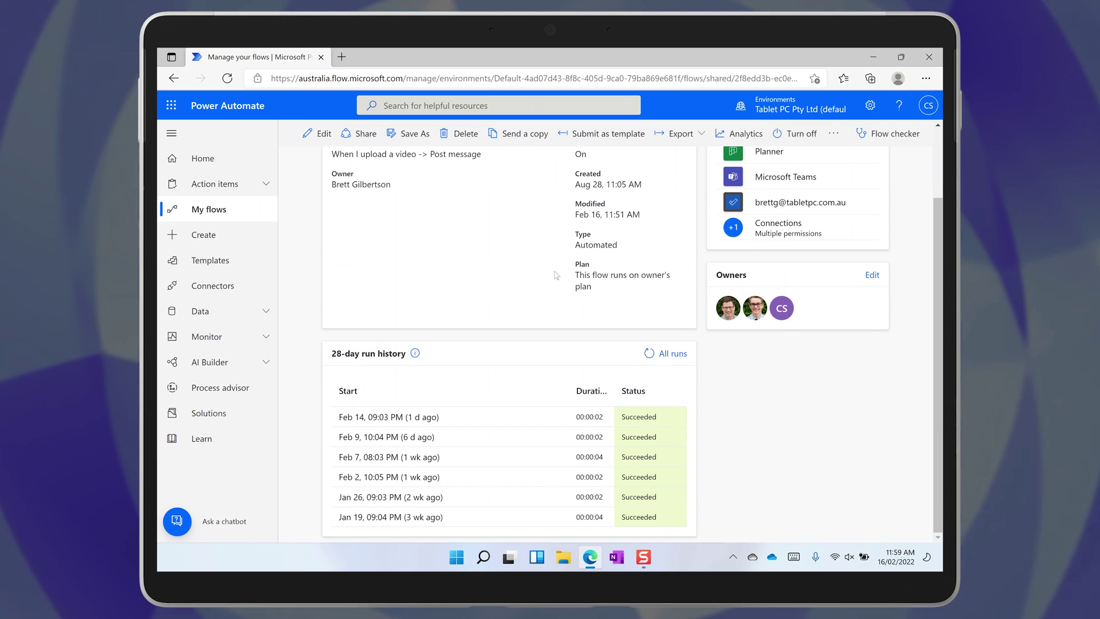
scroll(556, 275, up, 2)
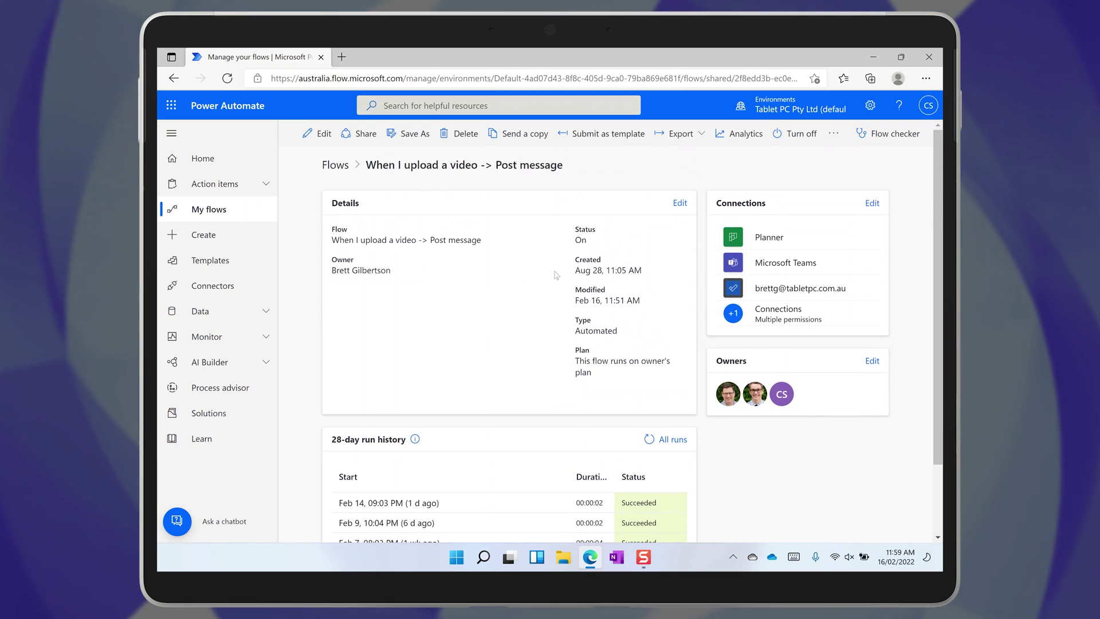
click(318, 133)
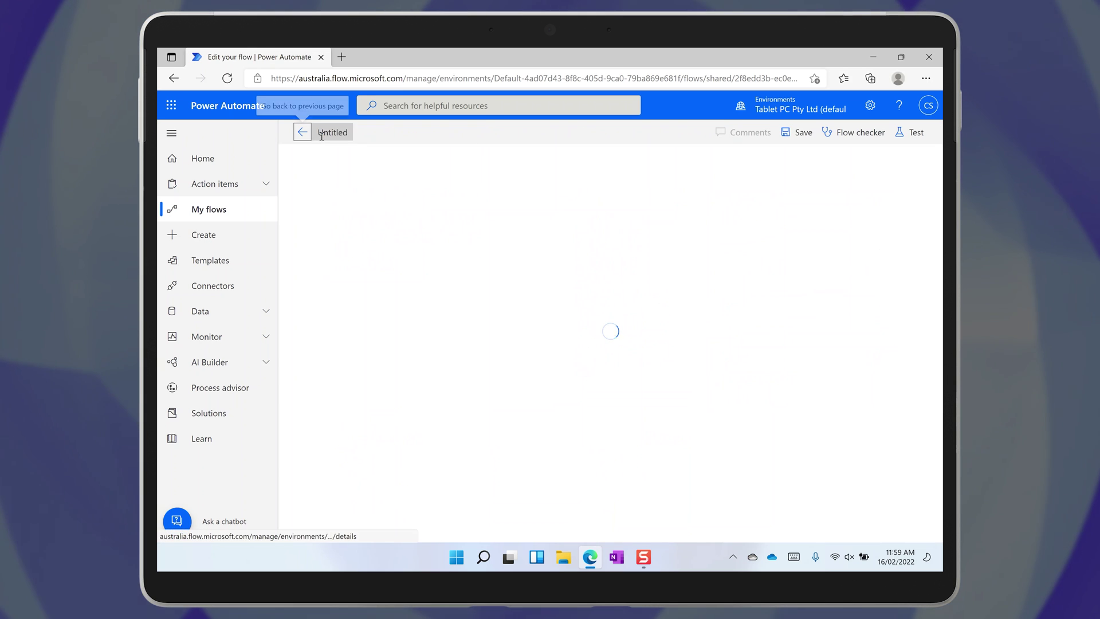